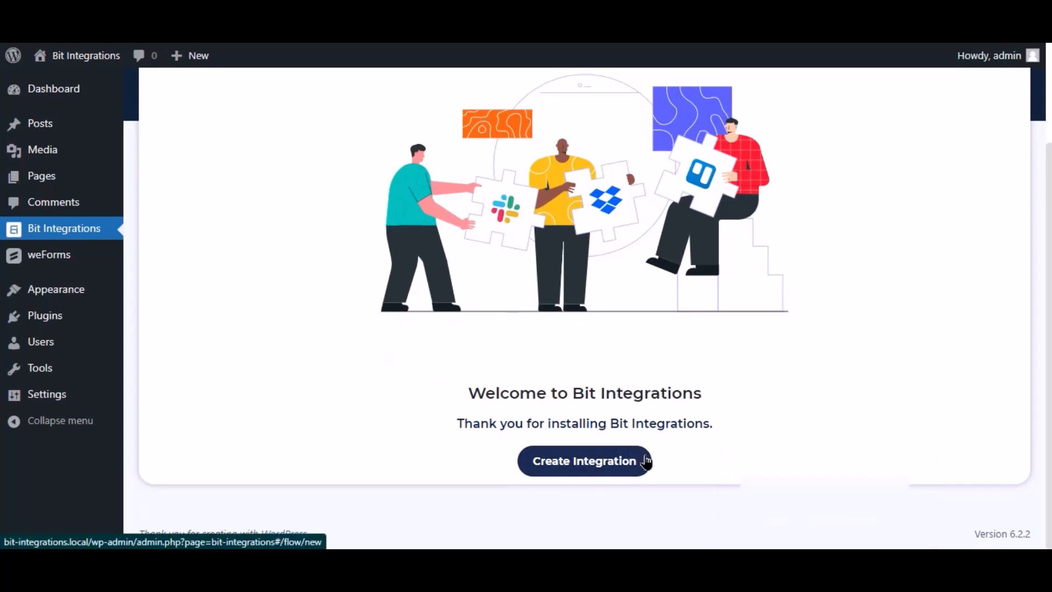
Start a new integration and choose WeForms as the trigger
left_click(634, 459)
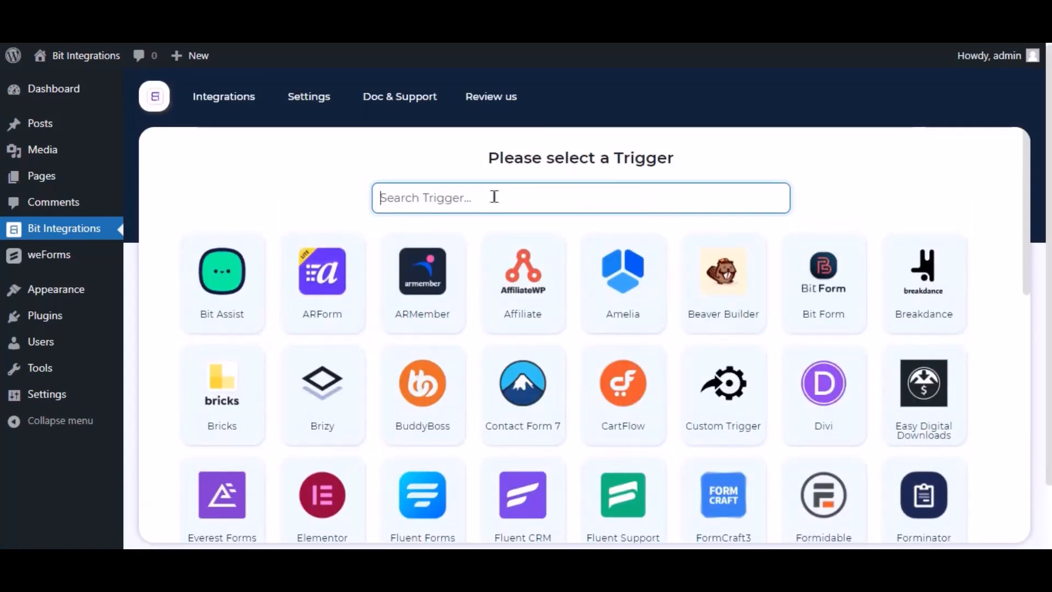
type("wef")
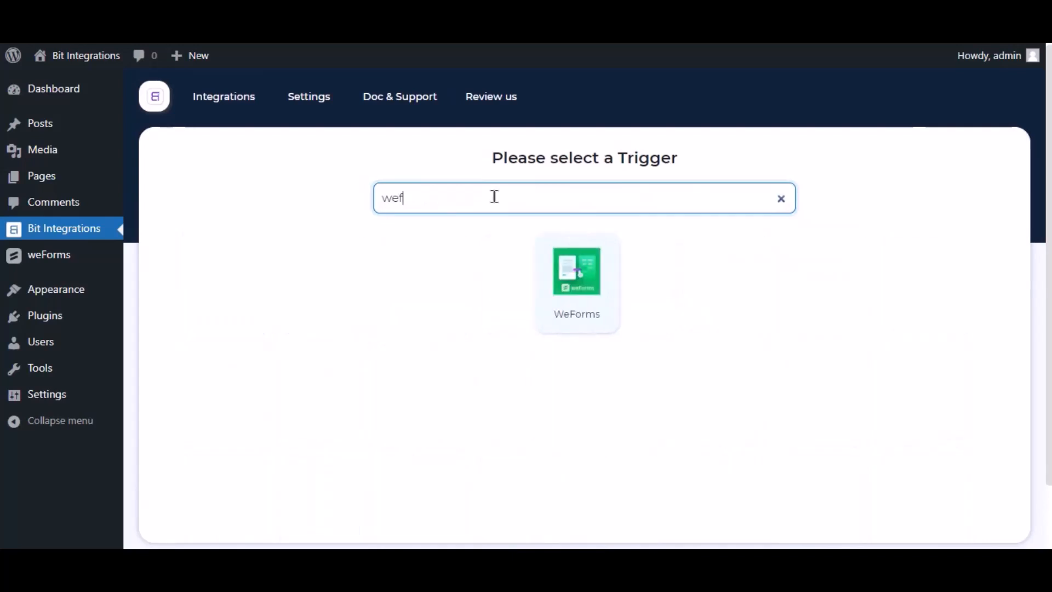
key("BackSpace")
type("form")
type("s")
left_click(581, 278)
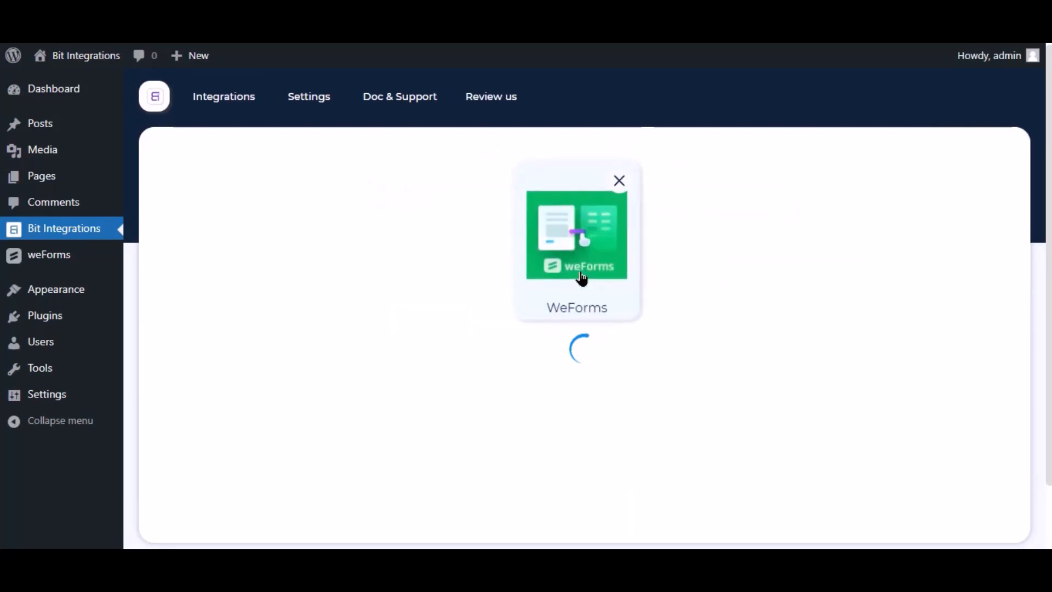
Select Contact Form as the WeForms trigger form and continue to the actions
left_click(565, 386)
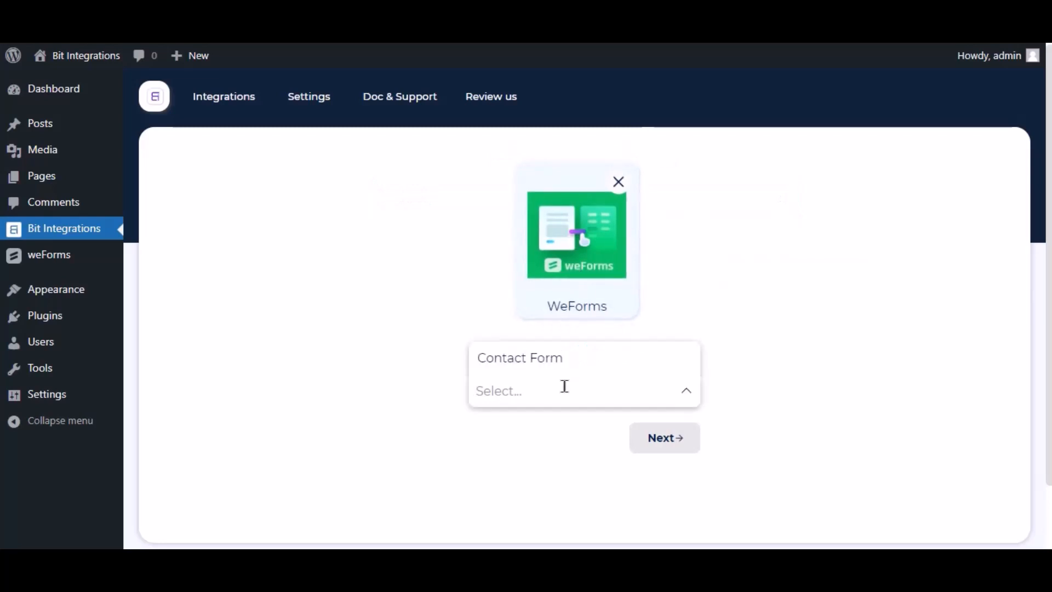
left_click(563, 356)
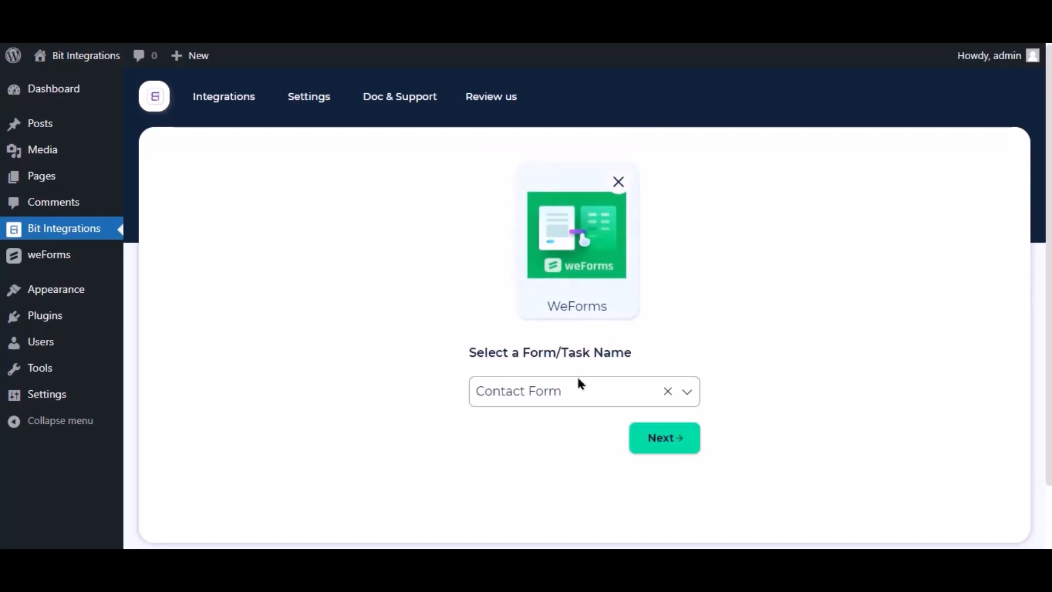
left_click(668, 448)
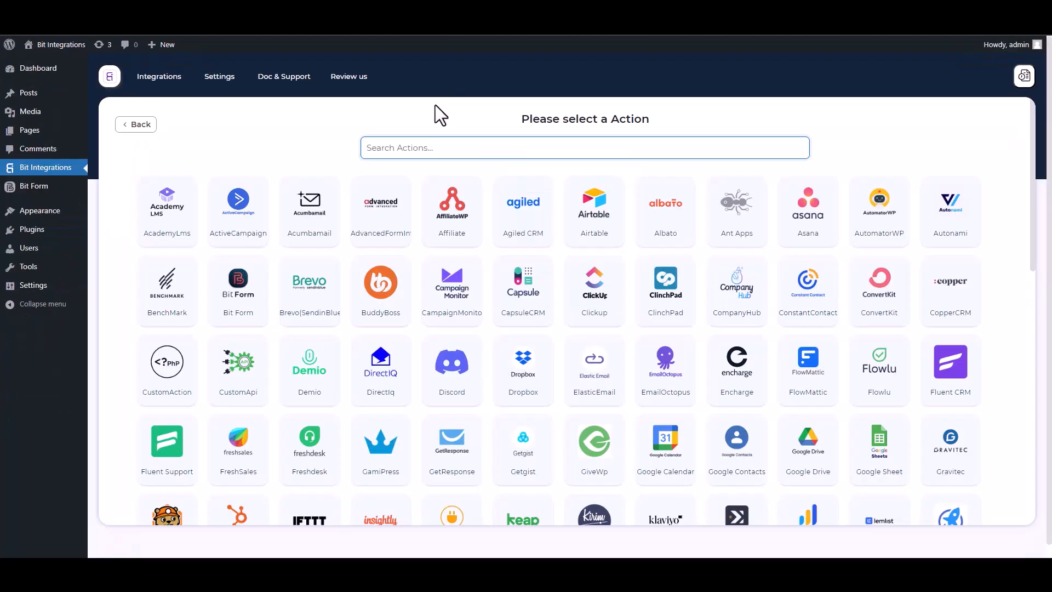
Search 'SY' among the actions and choose SyncSpider
type("SY")
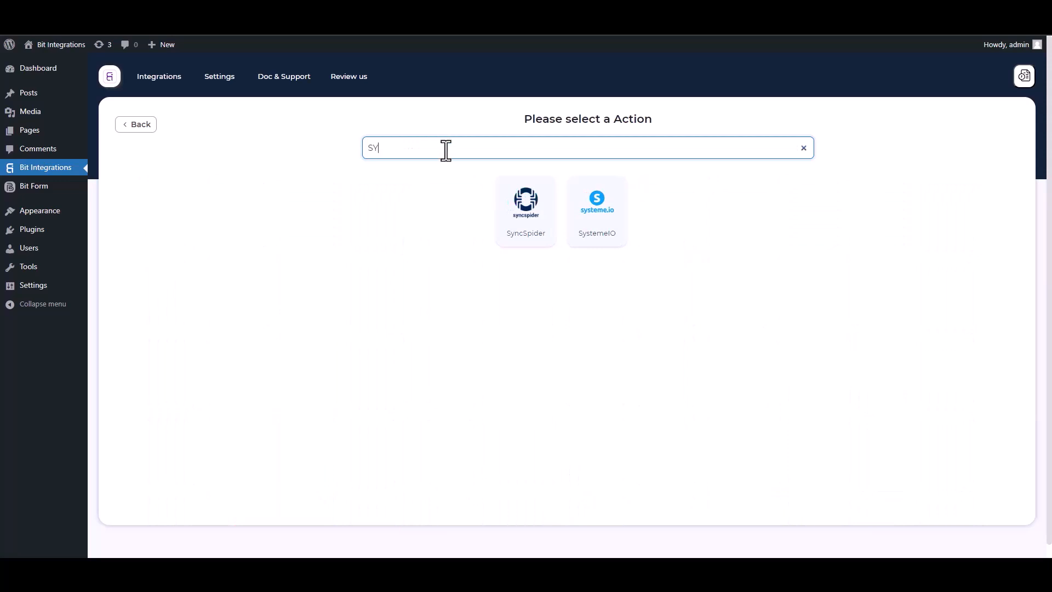
left_click(535, 236)
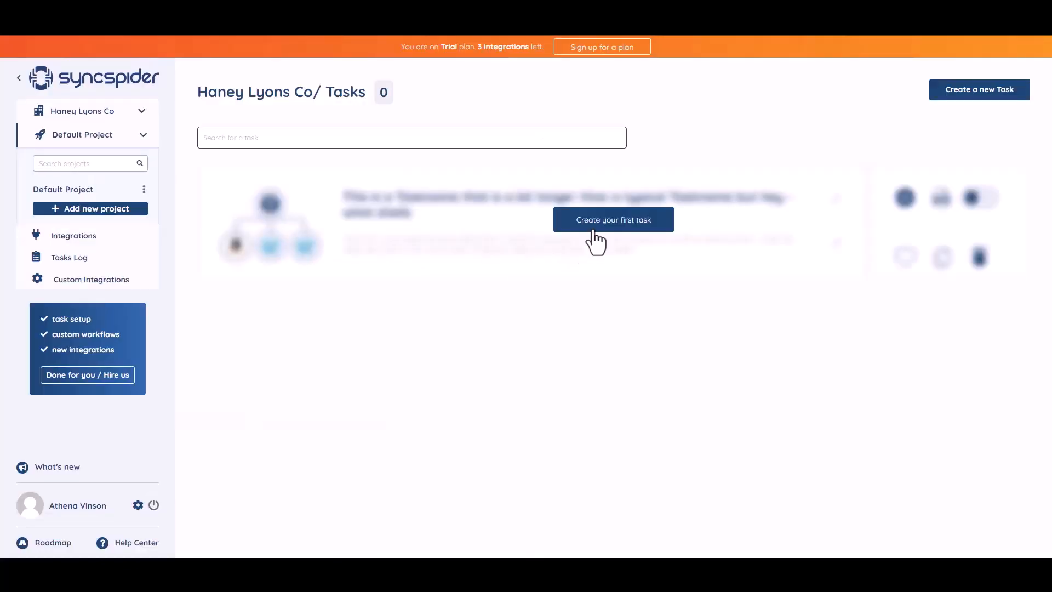
Create the first SyncSpider task with WebHooks and MailerLite as its two apps
left_click(606, 219)
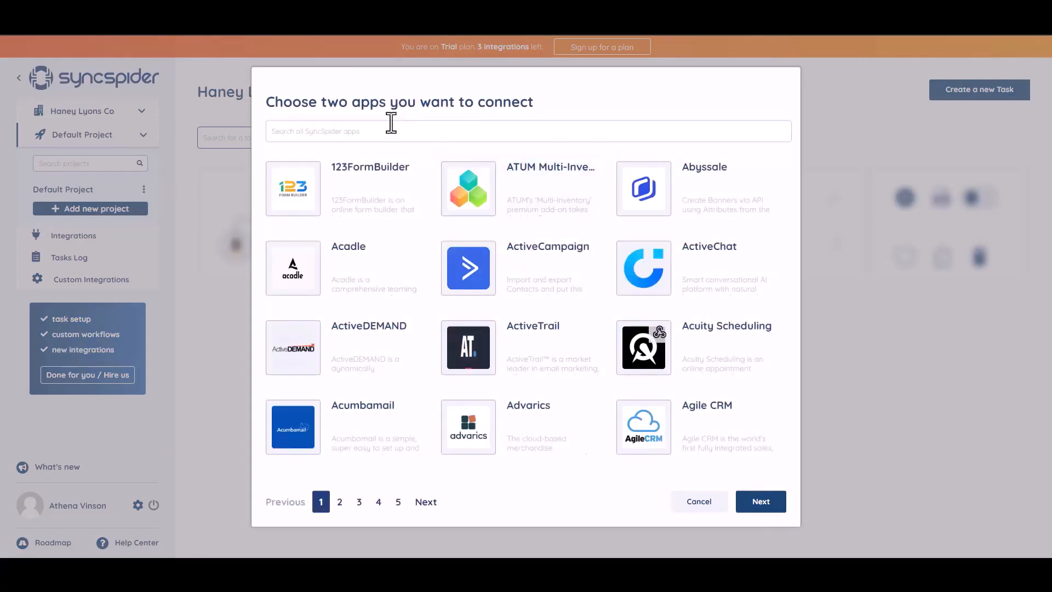
left_click(355, 133)
type("WEB")
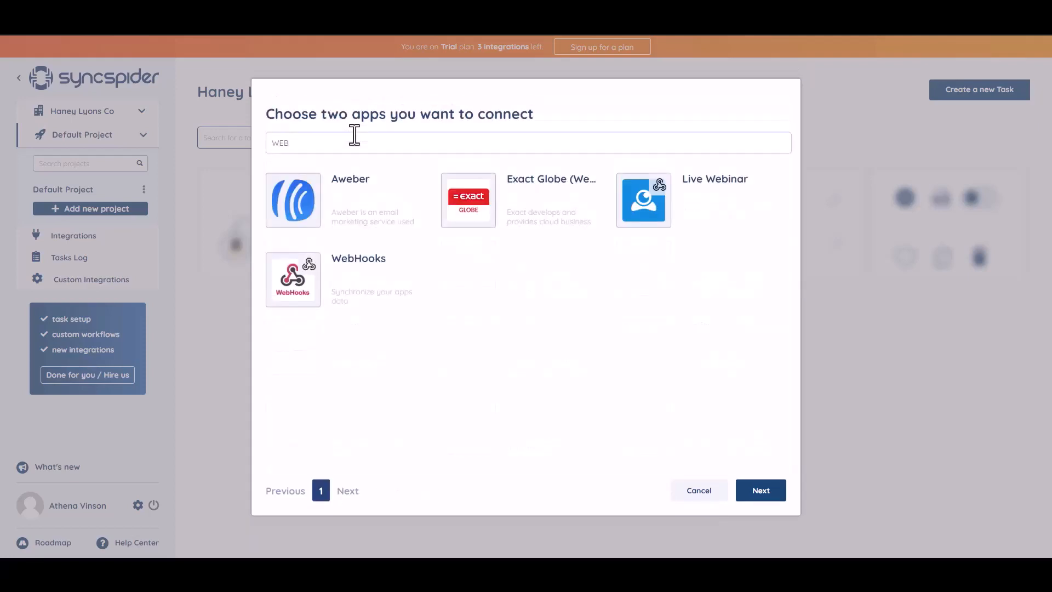
left_click(361, 275)
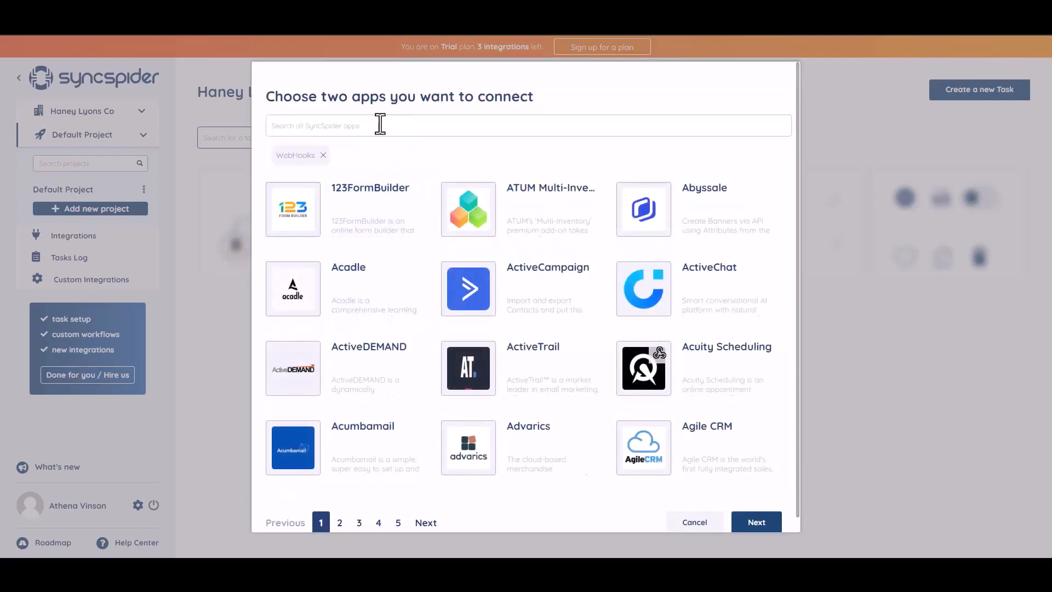
type("woo")
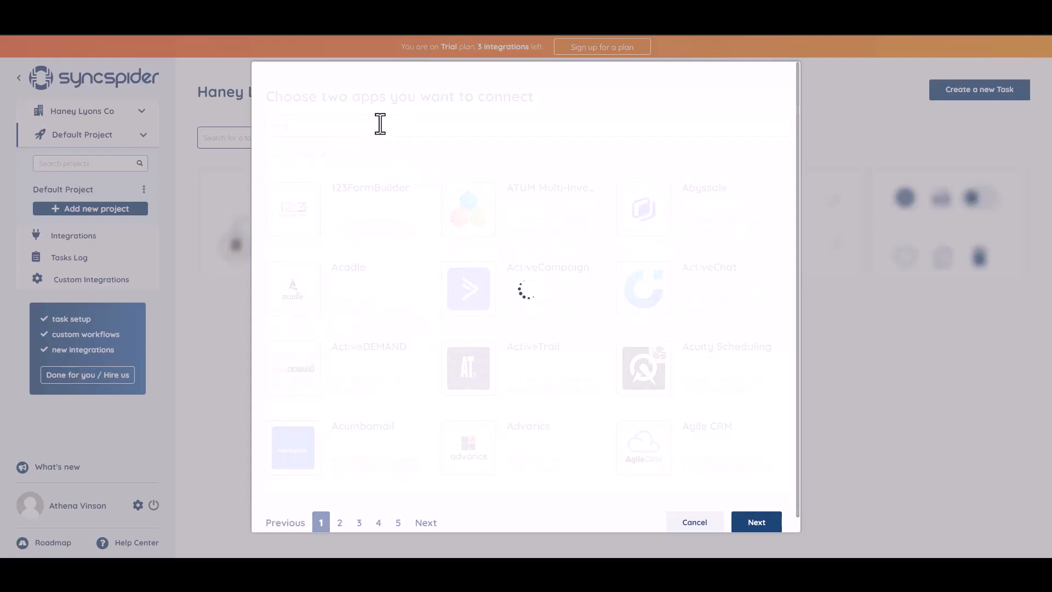
left_click(504, 234)
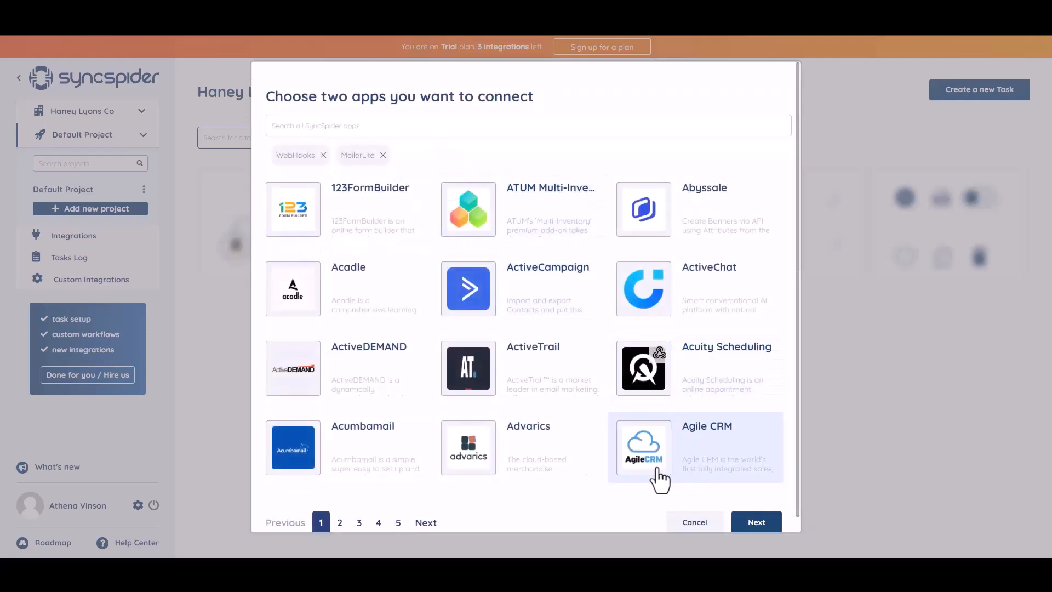
left_click(752, 523)
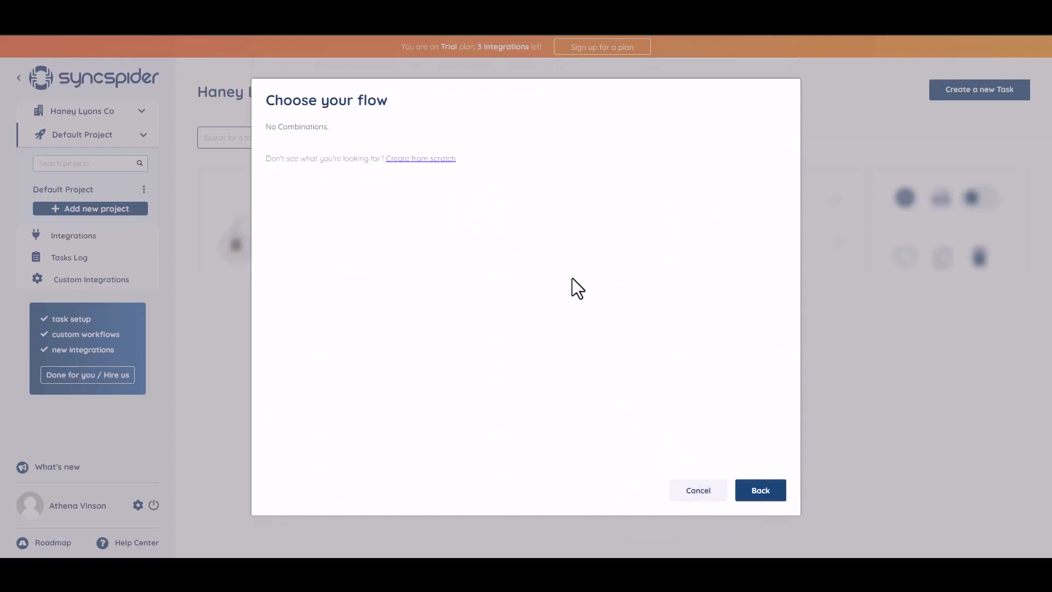
Create a WebHooks source integration named 'Bit Integrations' from scratch and copy its webhook URL
left_click(413, 161)
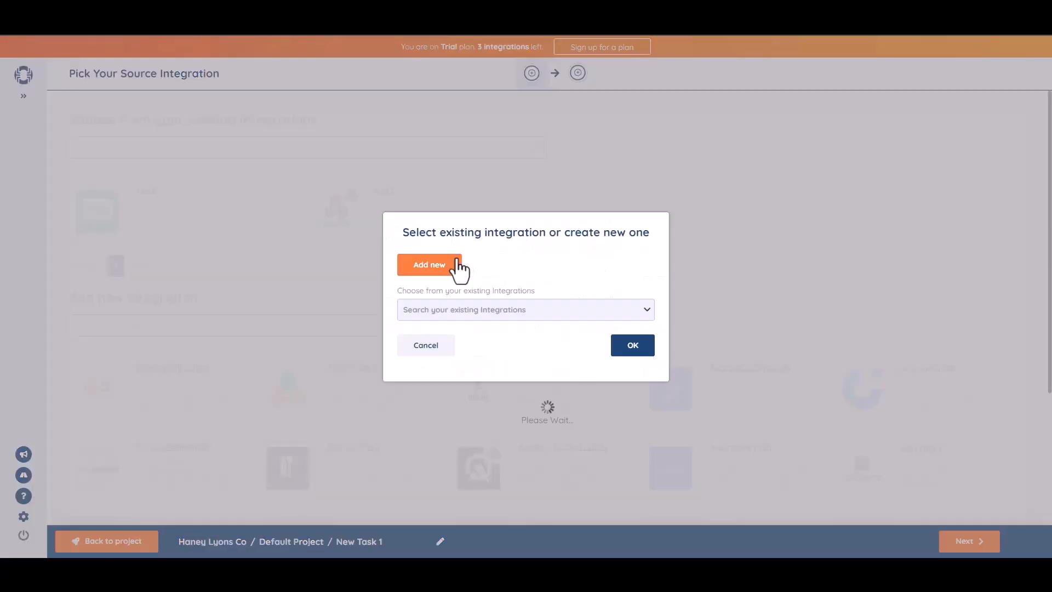
left_click(457, 259)
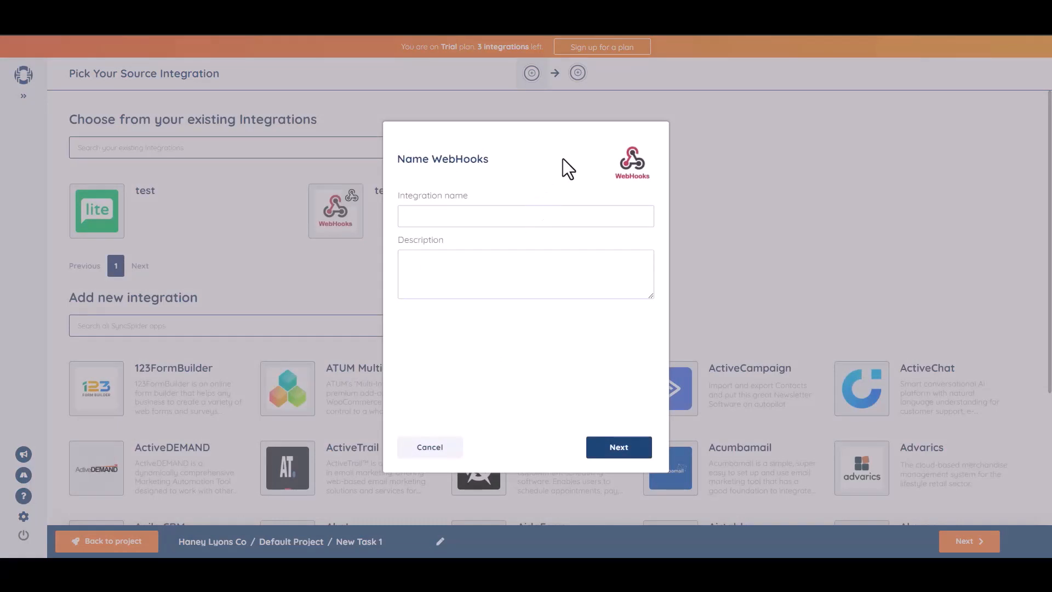
type("Bit Integrations")
left_click(624, 449)
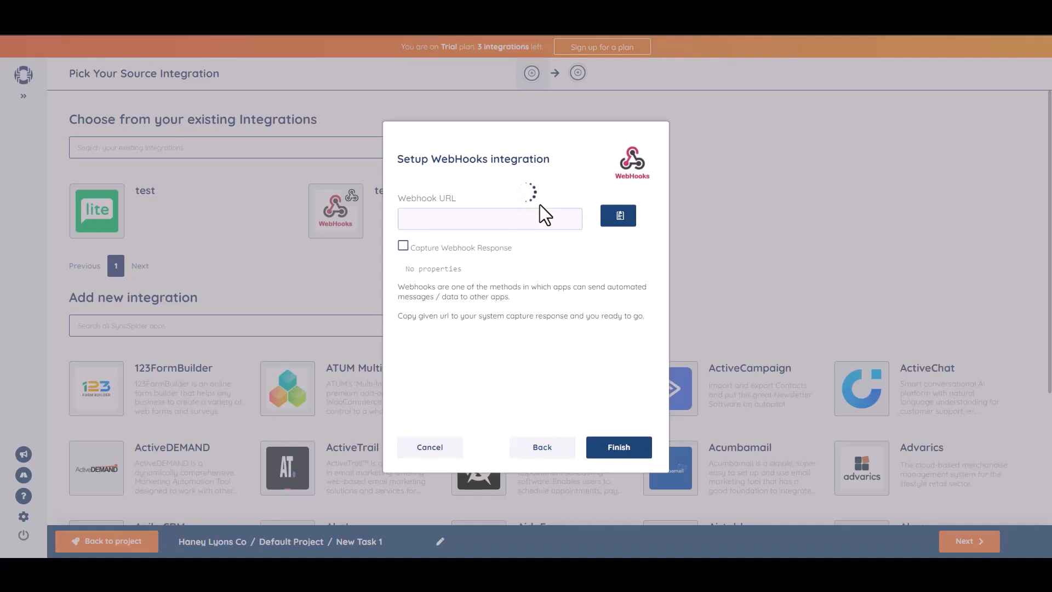
left_click(619, 218)
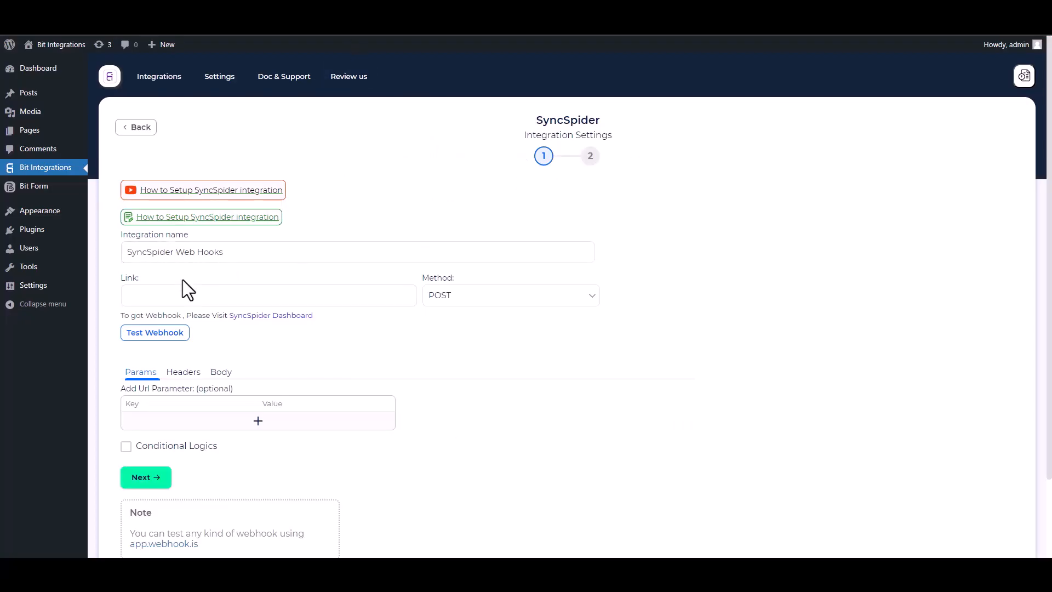
Paste the webhook URL into Link and send all data as application/json
left_click(192, 294)
key("ctrl+v")
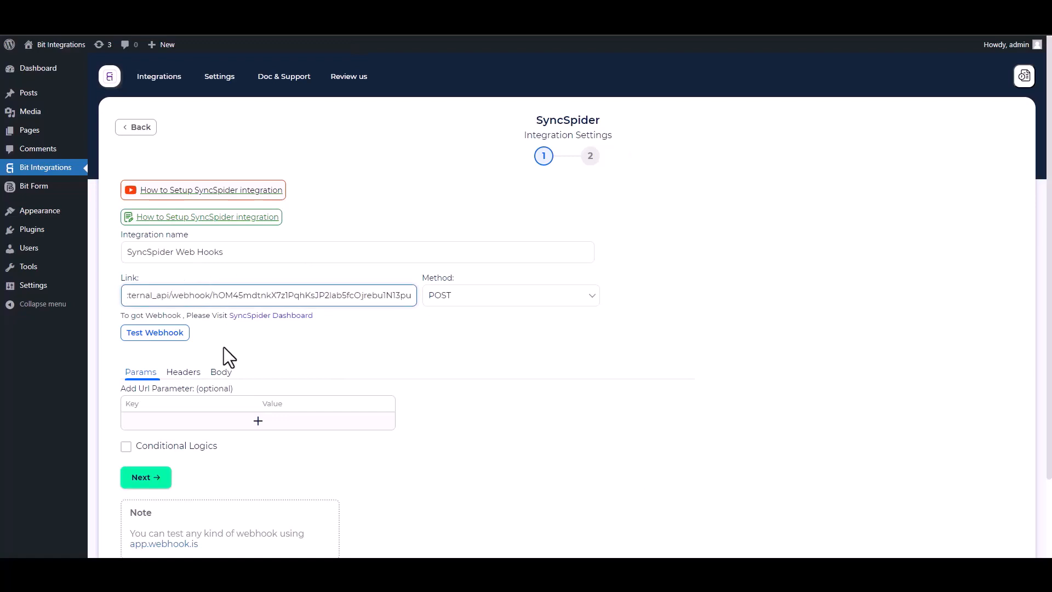
left_click(222, 374)
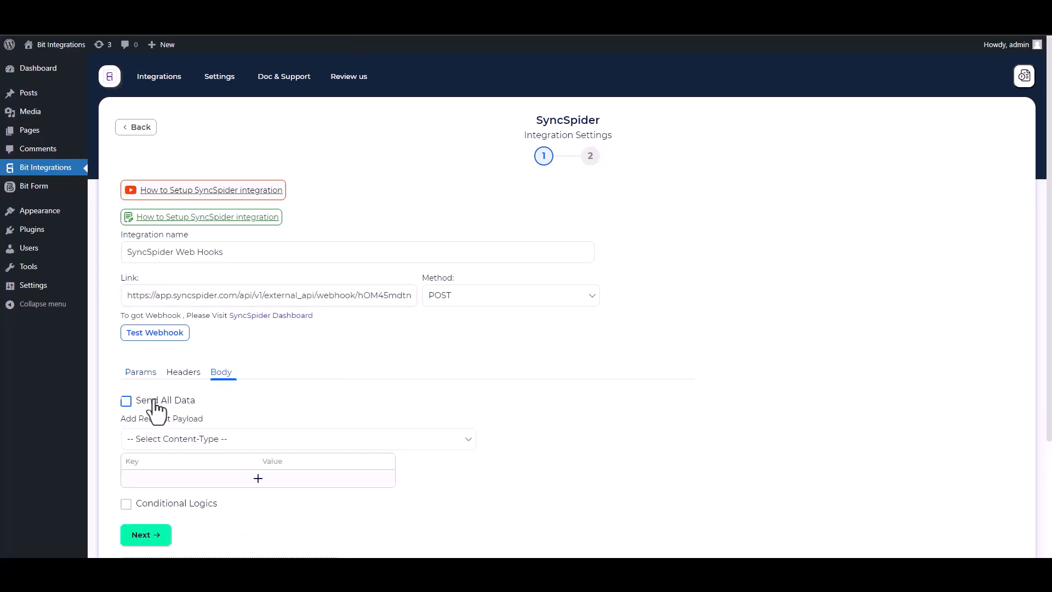
left_click(126, 401)
left_click(195, 441)
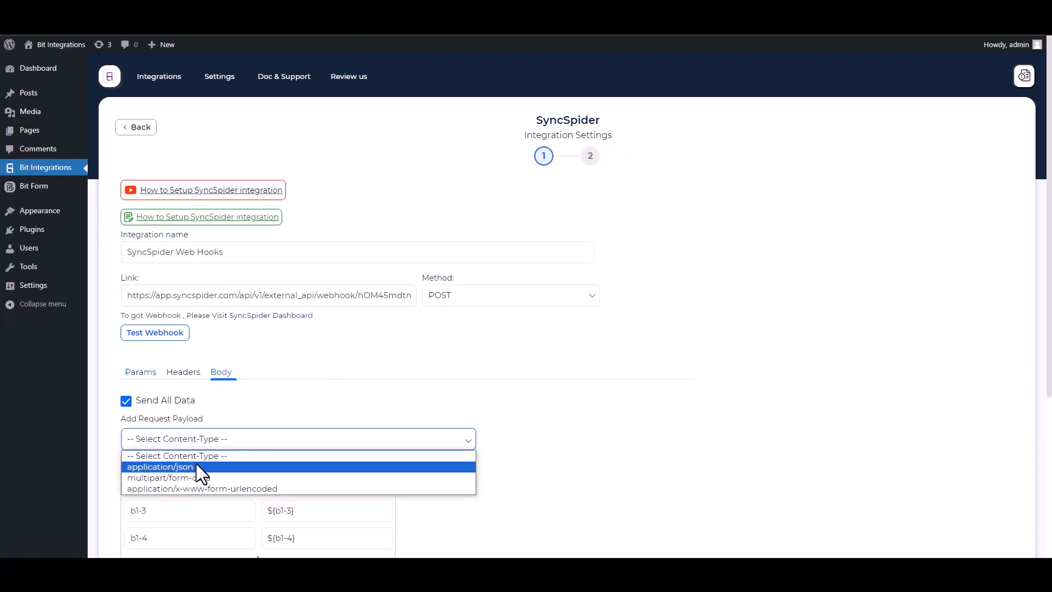
left_click(196, 466)
scroll(196, 464, "down", 2)
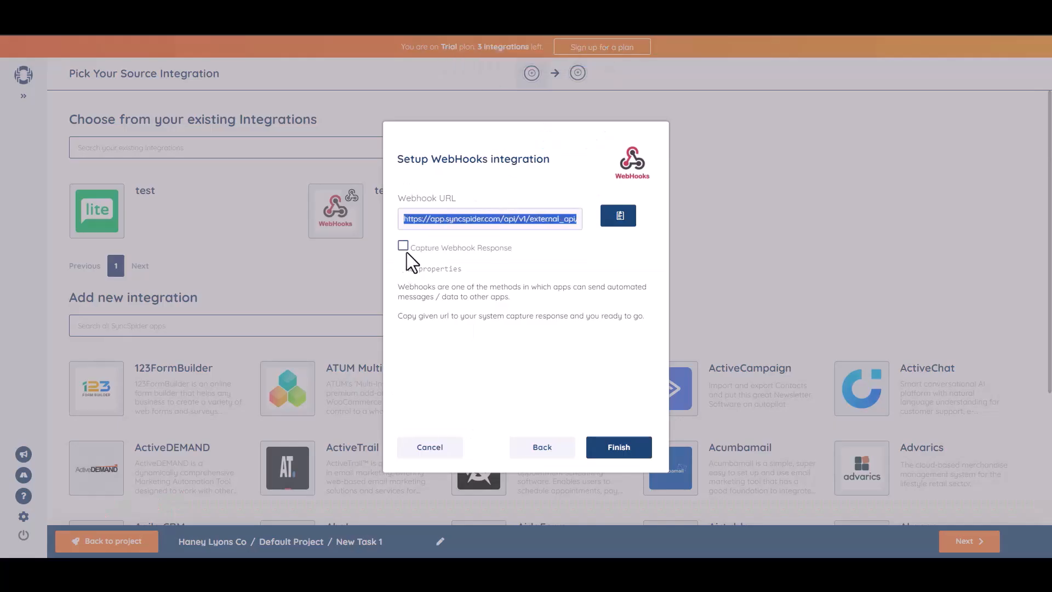
Have SyncSpider capture the incoming request and send a test webhook
left_click(403, 246)
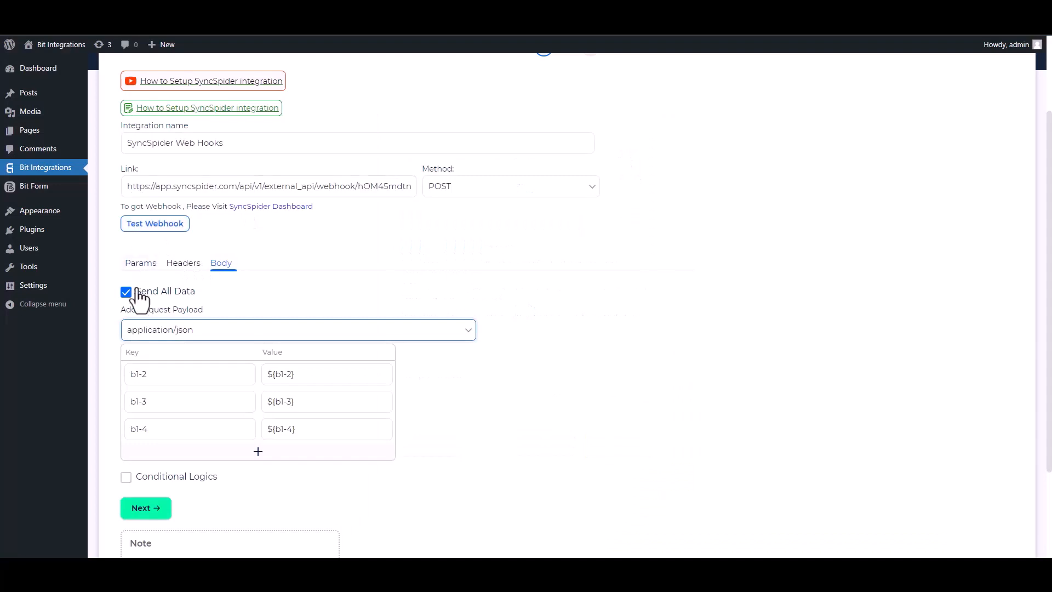
left_click(159, 226)
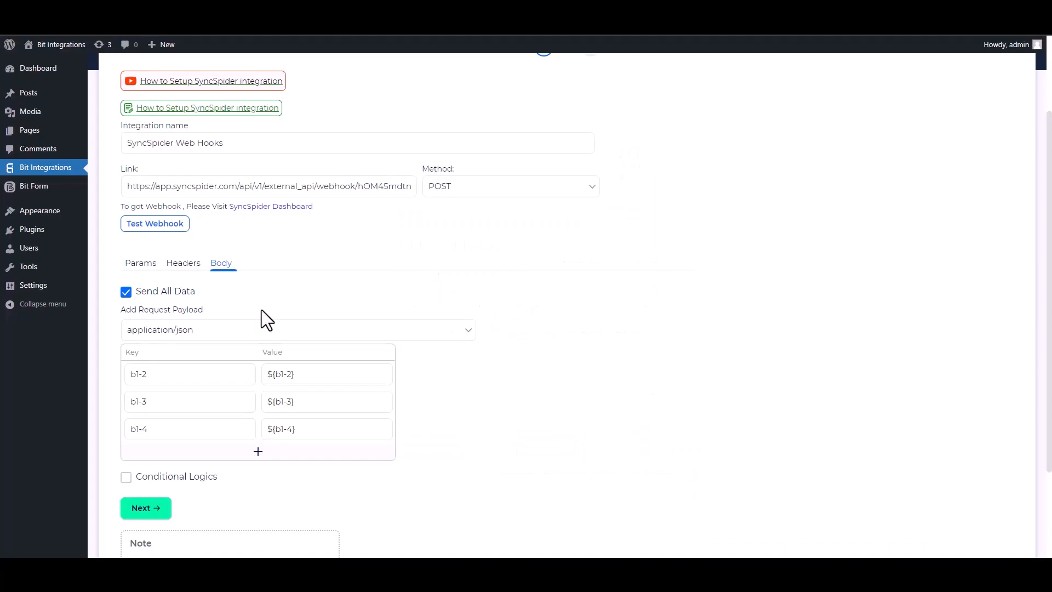
scroll(1038, 249, "down", 2)
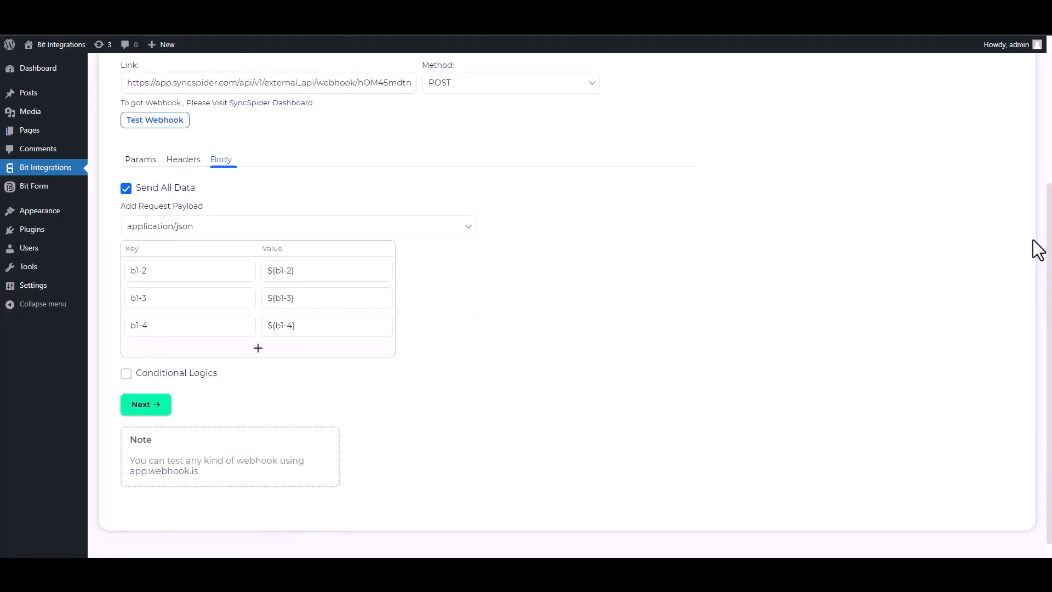
Leave conditional logic off and Finish & Save the SyncSpider integration
left_click(126, 374)
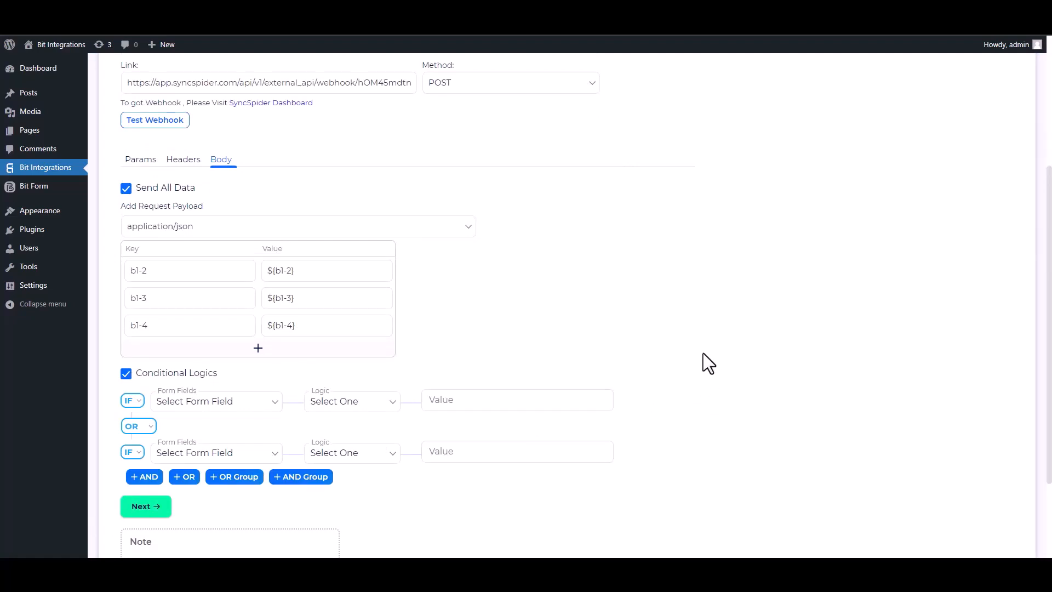
left_click(126, 374)
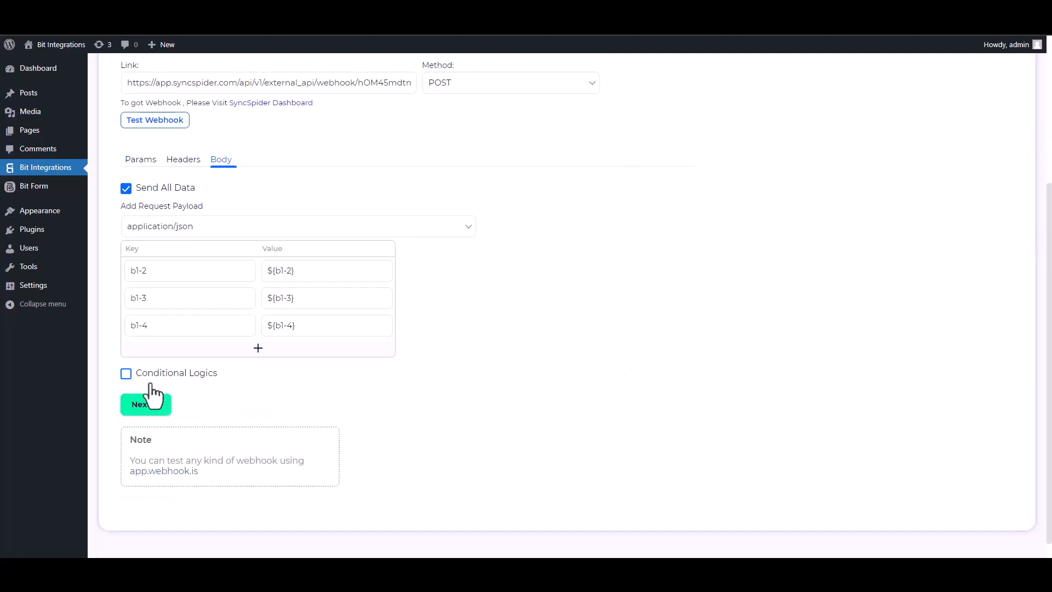
left_click(156, 409)
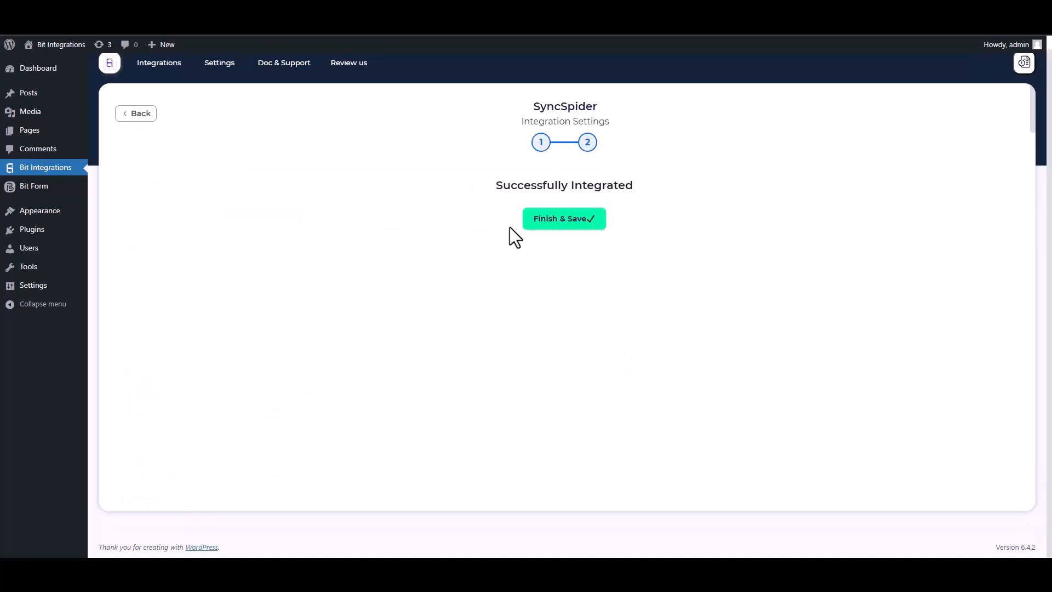
left_click(543, 221)
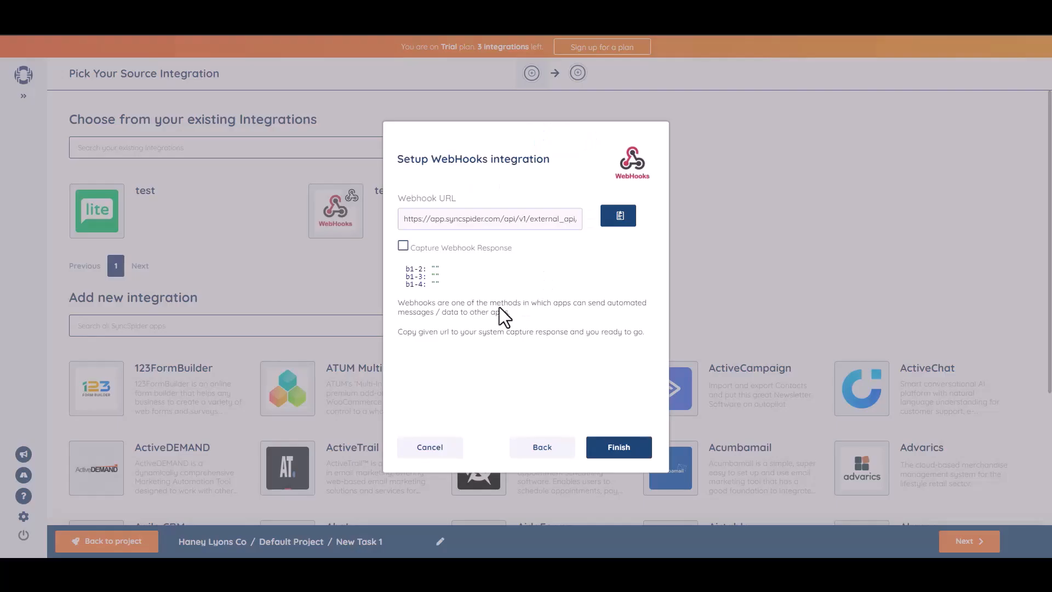
Finish the WebHooks source setup with the captured b1-2, b1-3 and b1-4 fields
left_click(616, 449)
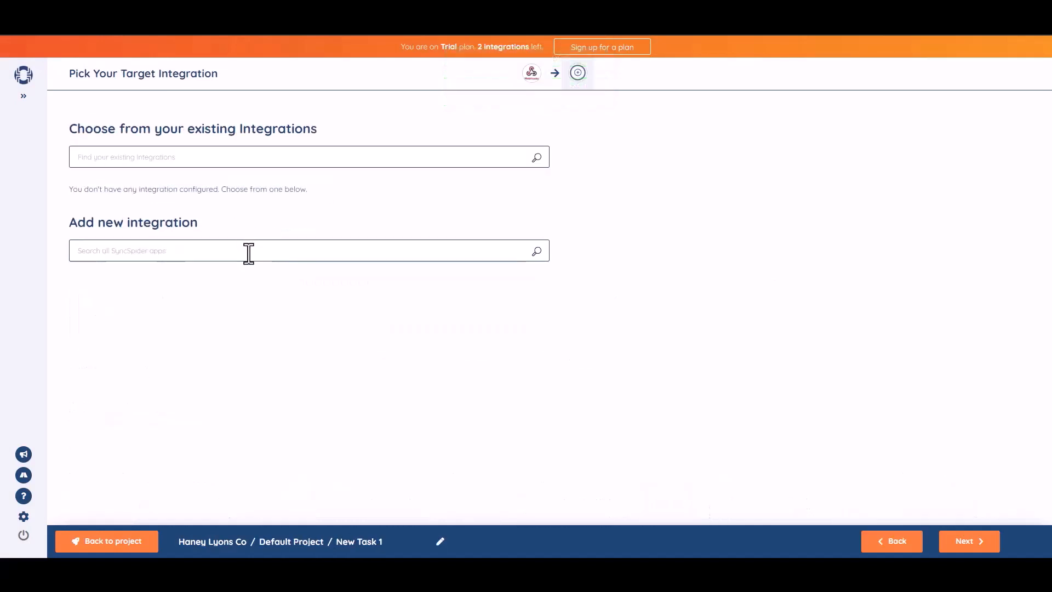
Pick MailerLite as the target and add a new integration named 'Bit Integrations'
left_click(274, 255)
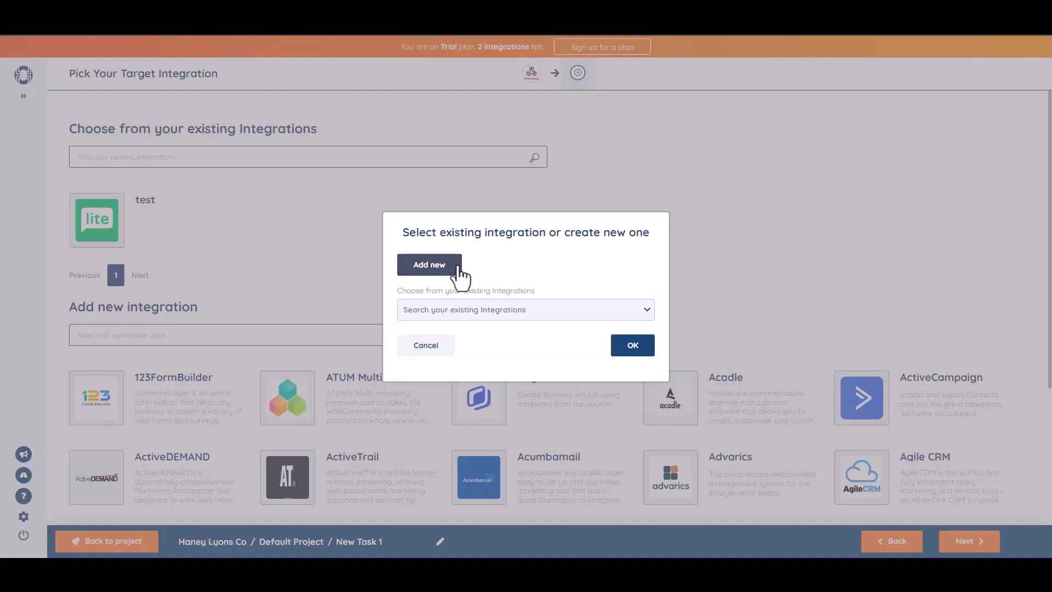
left_click(449, 268)
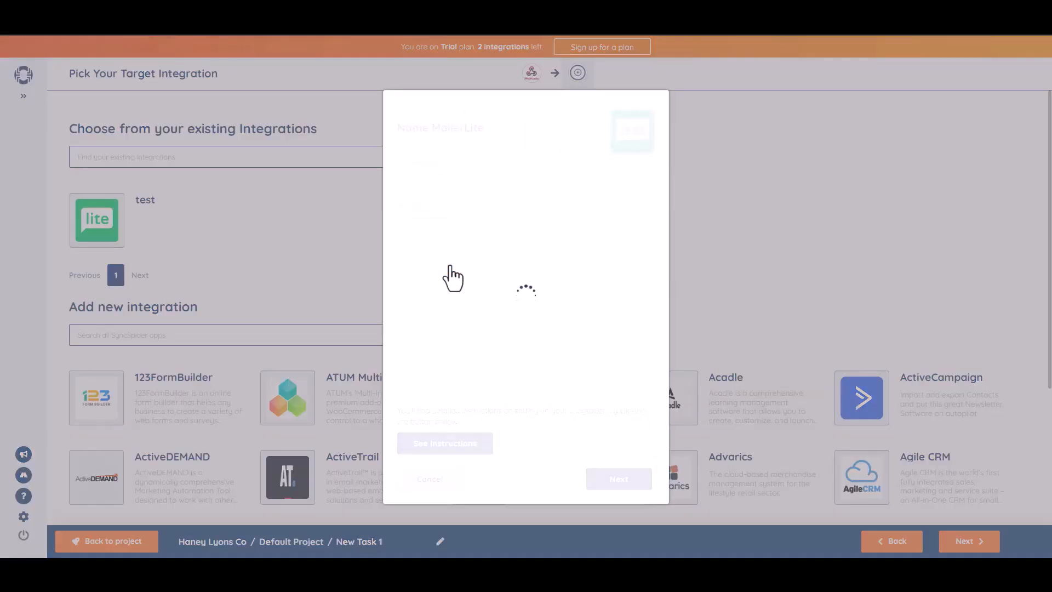
left_click(440, 183)
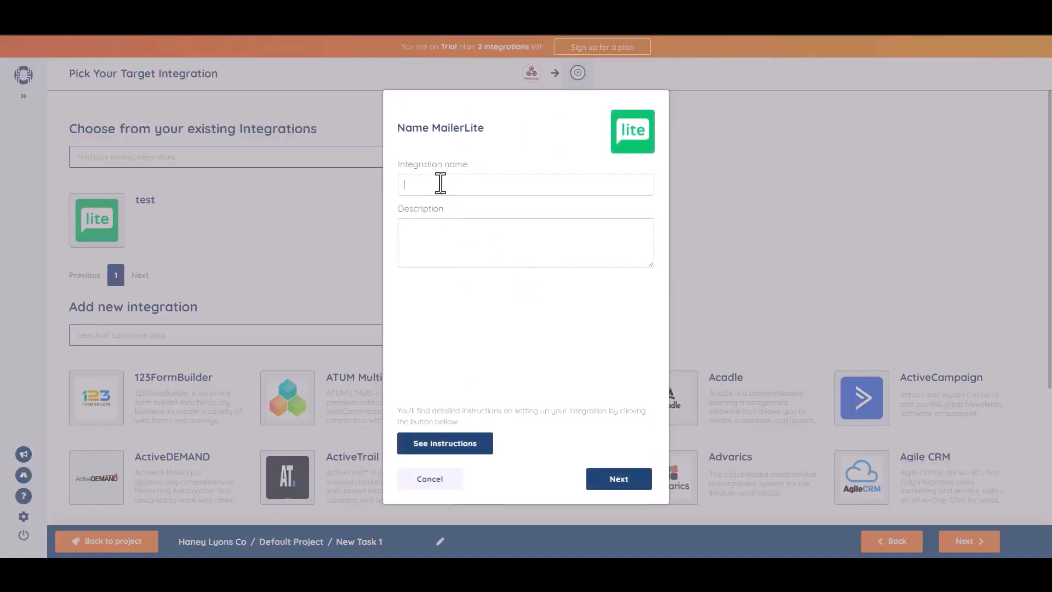
type("Bit Integrations")
left_click(619, 479)
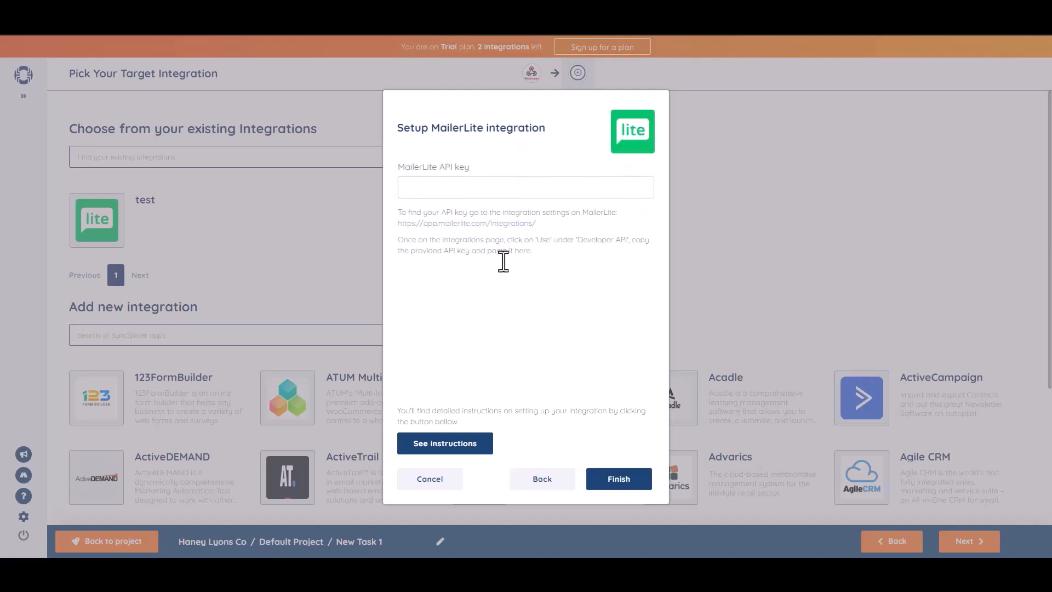
Paste the MailerLite API key and finish connecting the integration
left_click(486, 192)
key("ctrl+v")
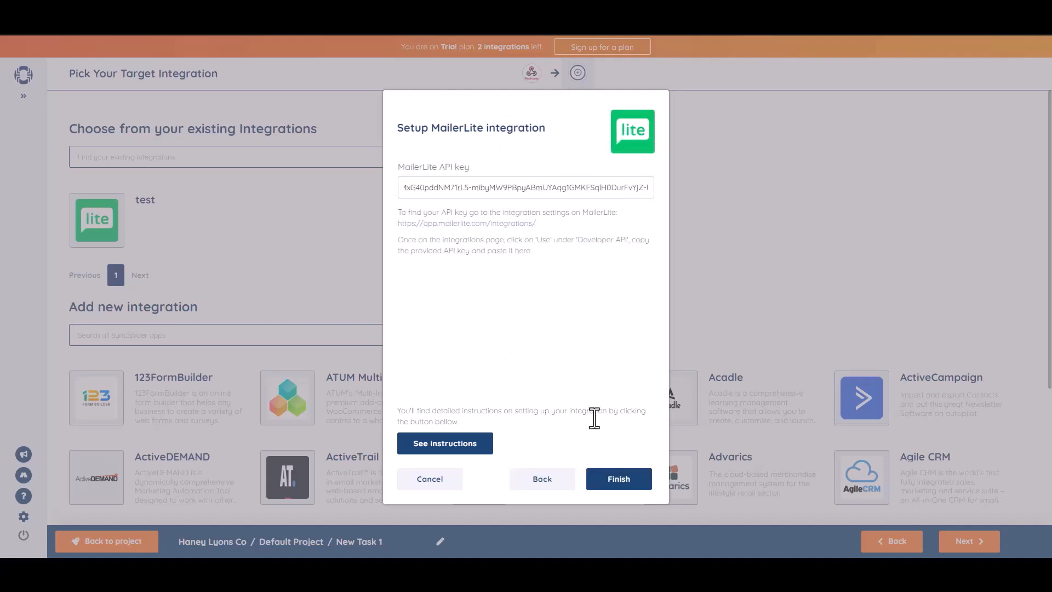
left_click(624, 482)
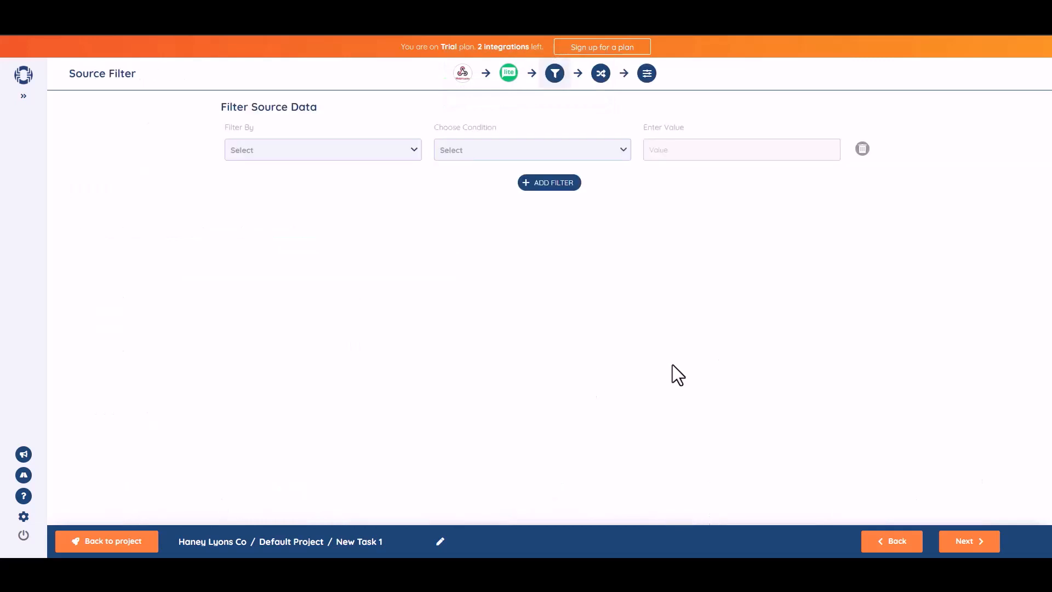
Skip the source filter, then map b1-2 to Name and b1-3 to Email
left_click(971, 545)
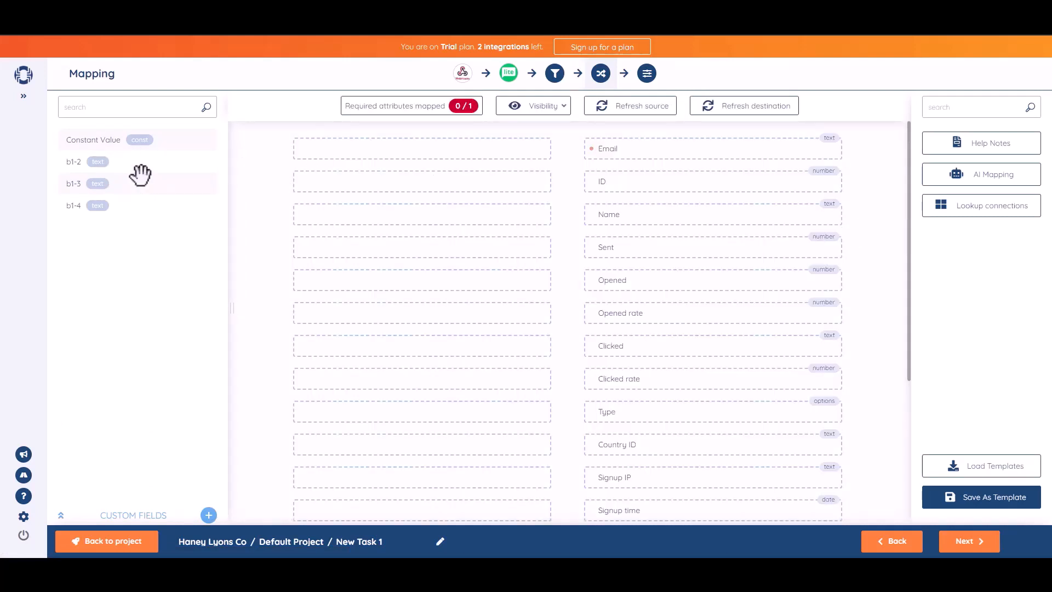
left_click_drag(123, 163, 457, 214)
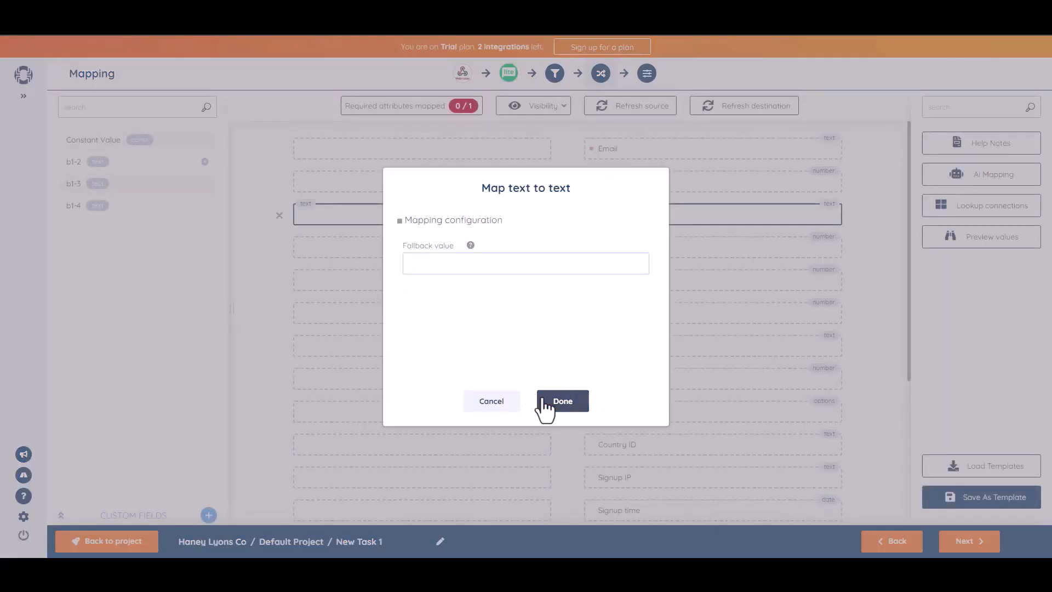
left_click(548, 405)
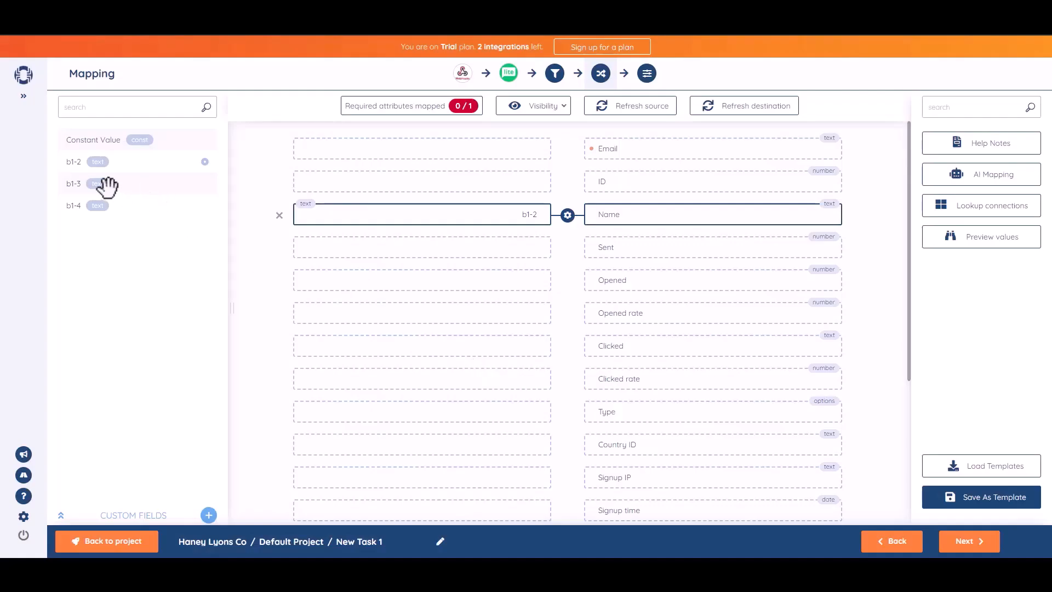
left_click_drag(77, 184, 440, 148)
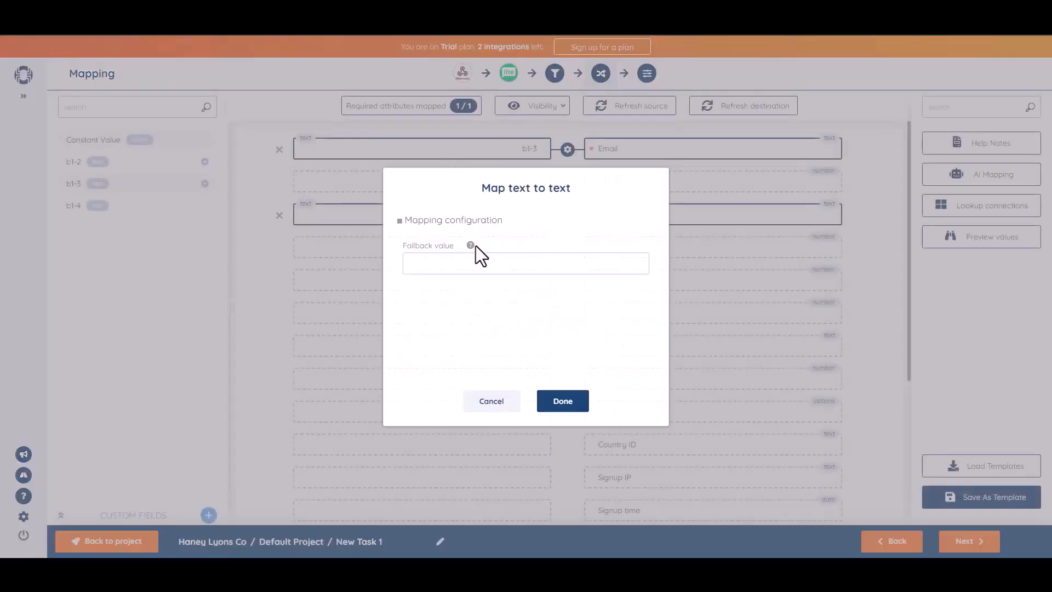
left_click(574, 406)
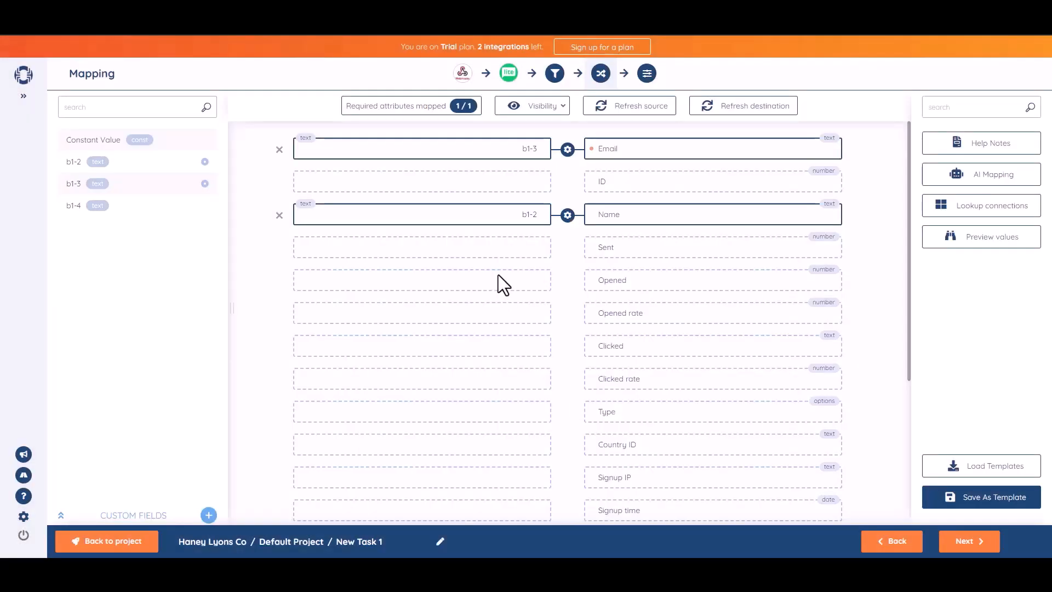
left_click(967, 541)
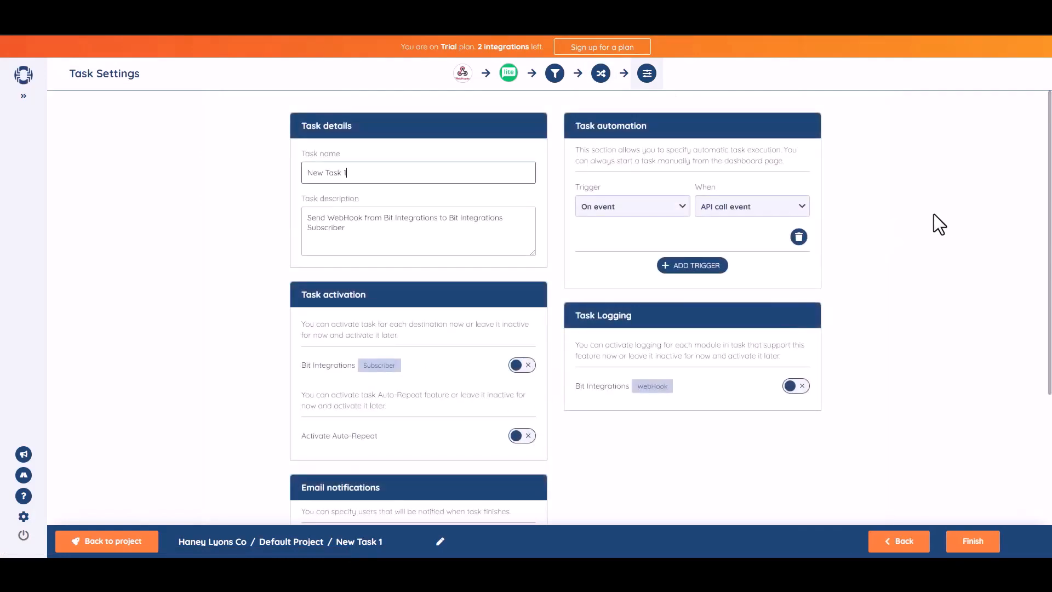
Rename the SyncSpider task to 'Bit Integrations'
left_click(381, 181)
triple_click(380, 182)
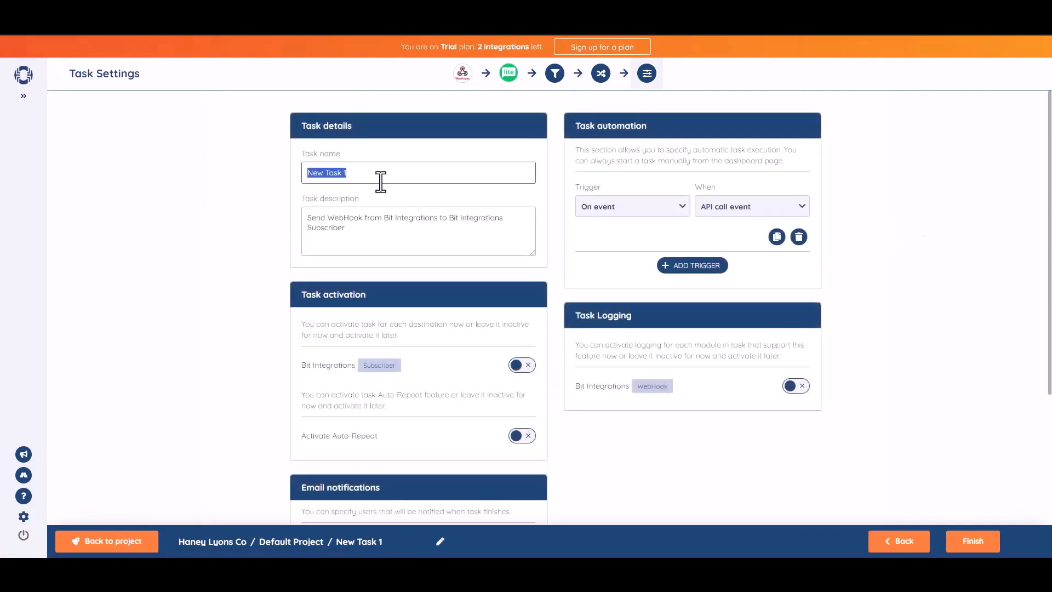
type("Bit Integrat")
type("ions")
left_click(968, 260)
Switch on the Bit Integrations Subscriber destination and finish the task to save it
left_click_drag(1050, 273, 1051, 314)
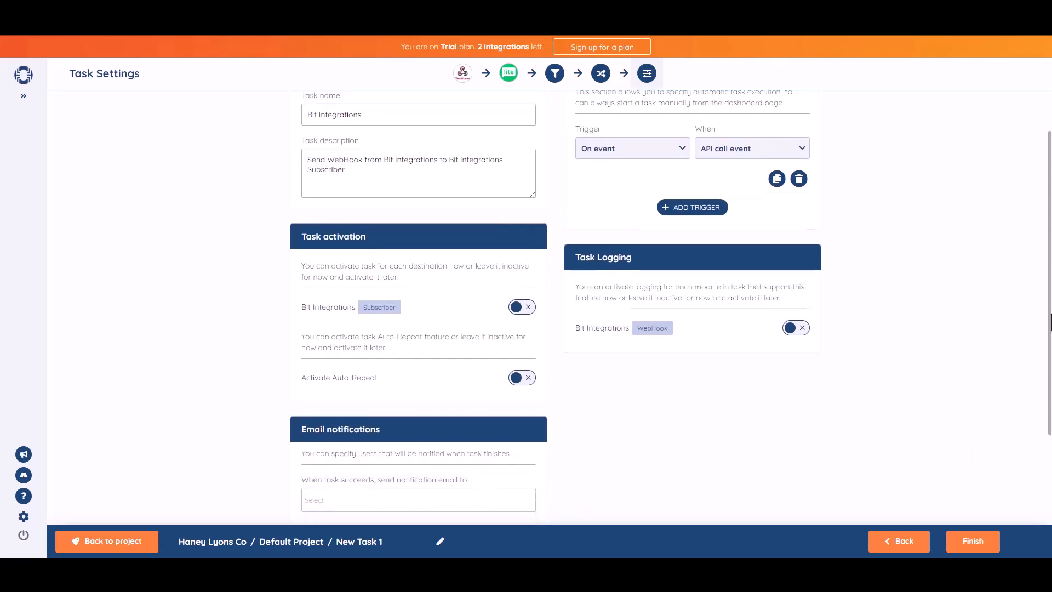
left_click(529, 315)
scroll(1026, 310, "down", 3)
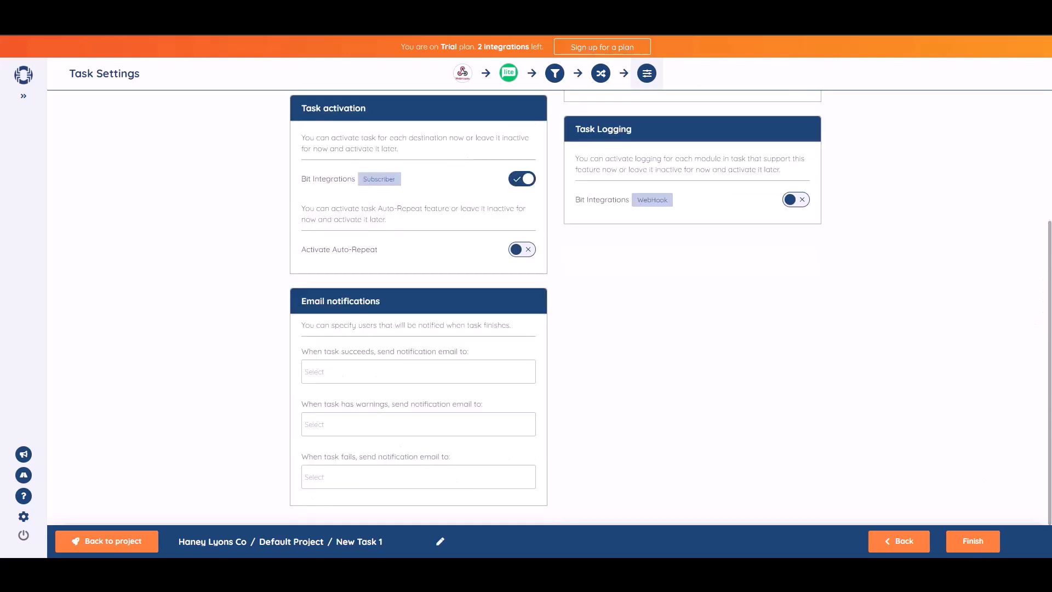
left_click(975, 550)
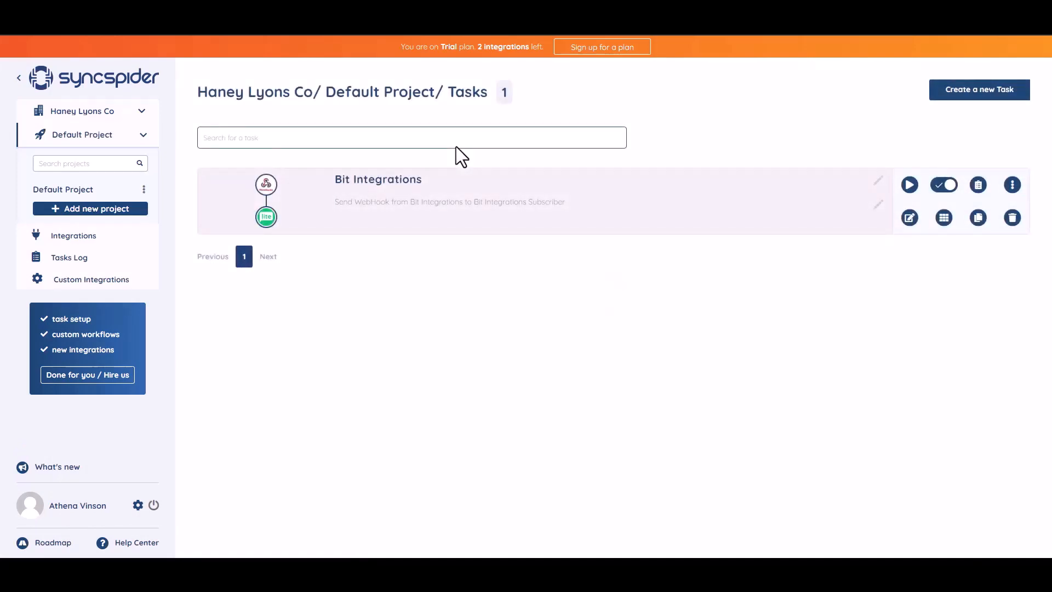
Fill the contact form with name 'Bit Integrations', a test e-mail and phone number, then submit it
type("Bit Integrations")
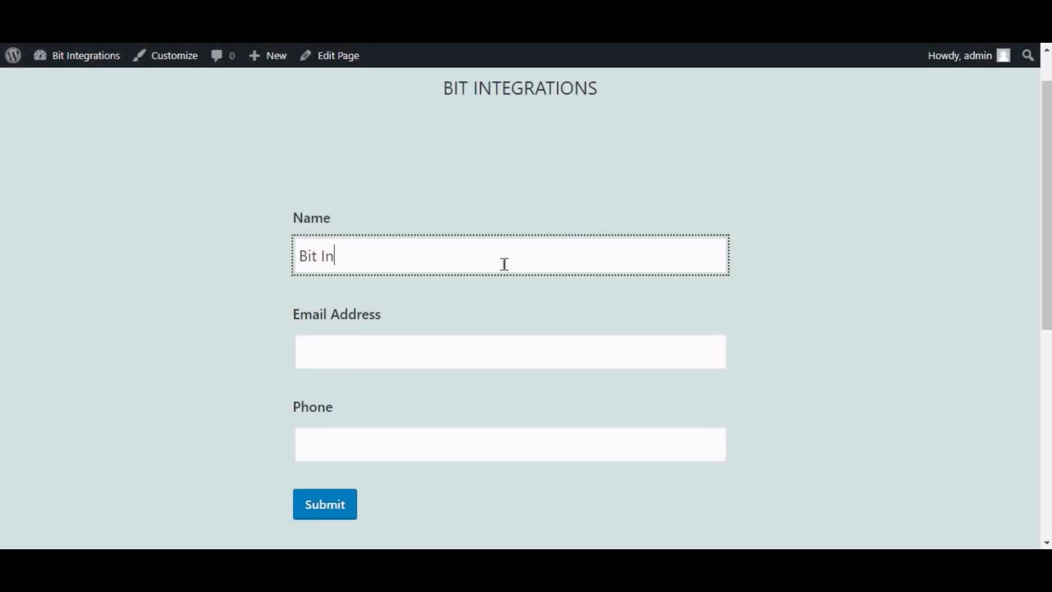
key("Tab")
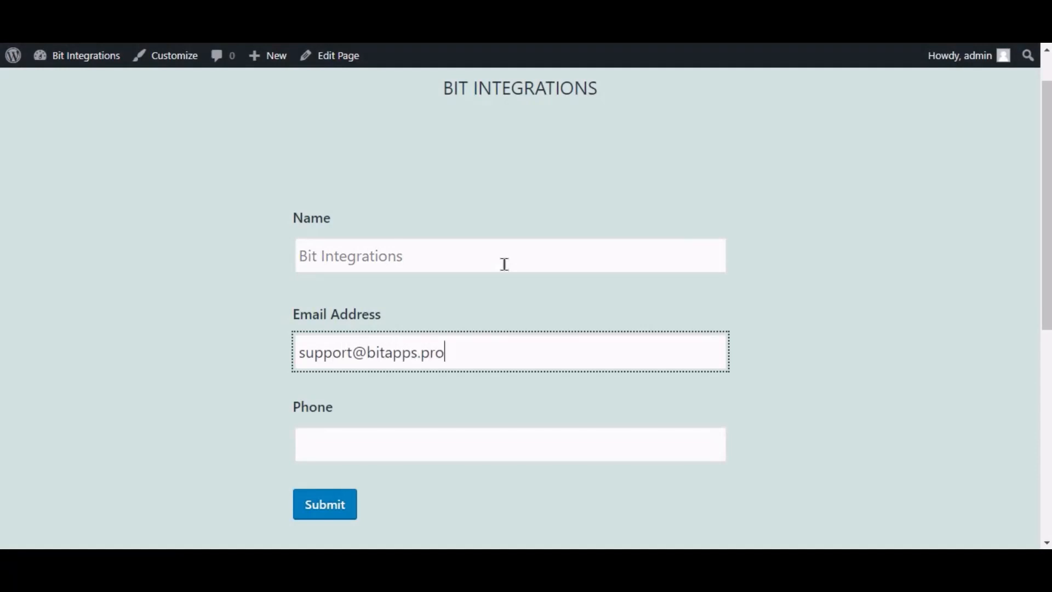
key("Tab")
type("444555666")
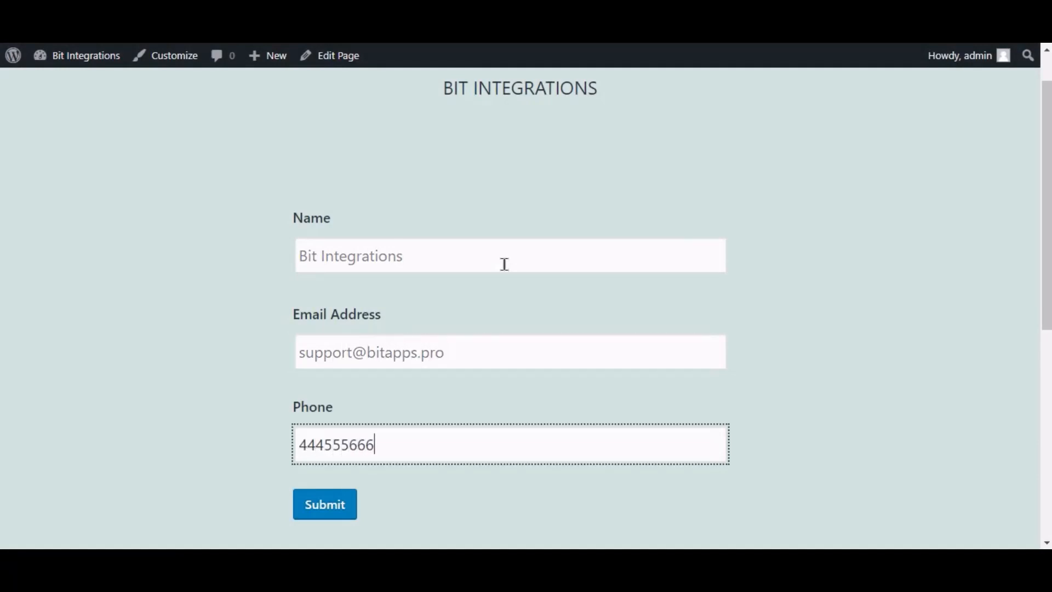
left_click(331, 502)
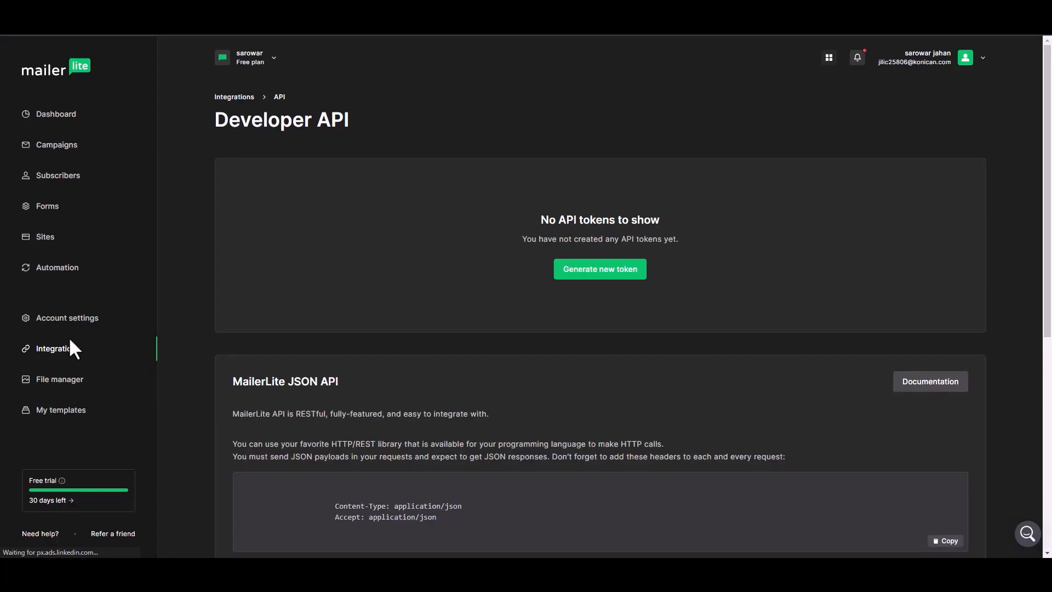
Refresh MailerLite, go to the Subscribers list and scroll to the new 'Bit Integrations' subscriber
left_click(53, 168)
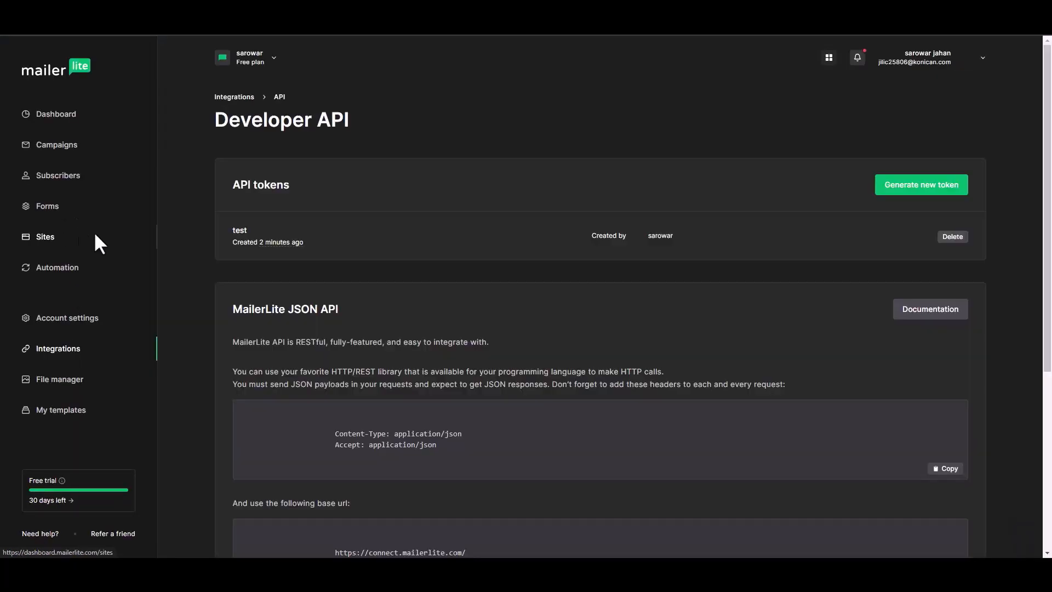
left_click(64, 186)
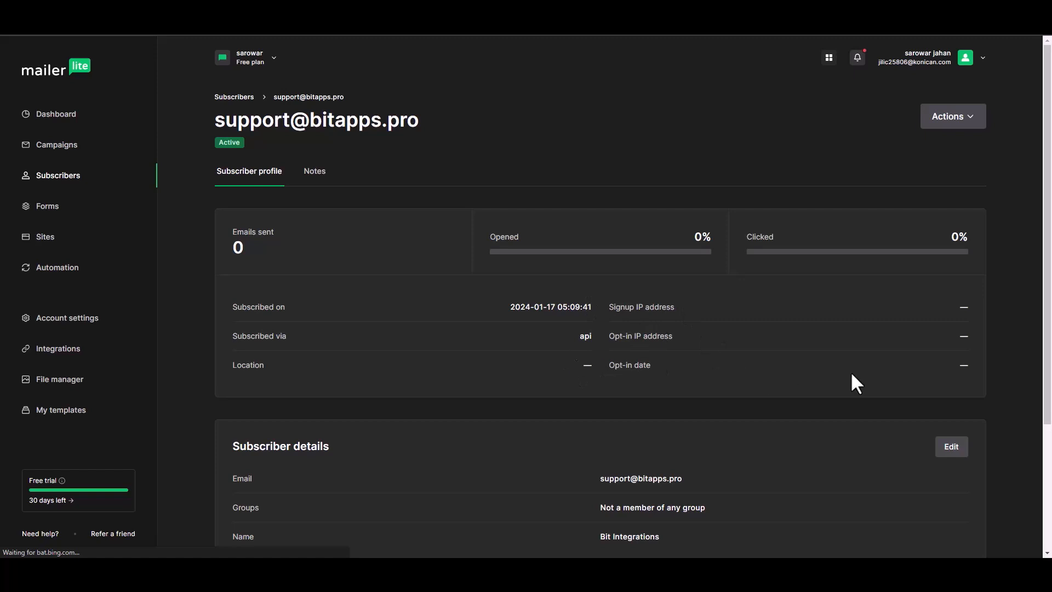
left_click_drag(1050, 207, 1046, 312)
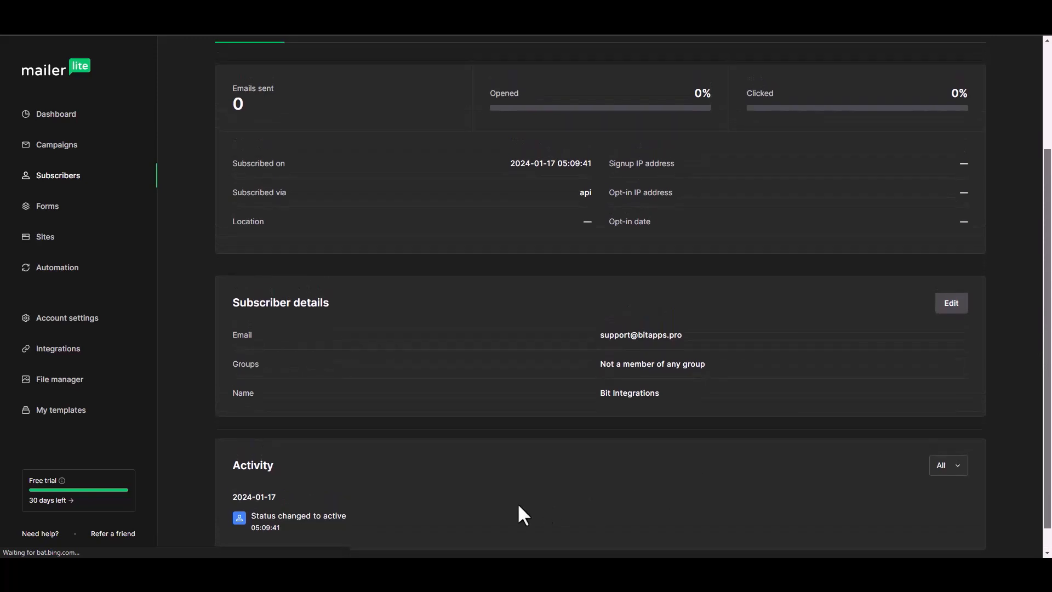